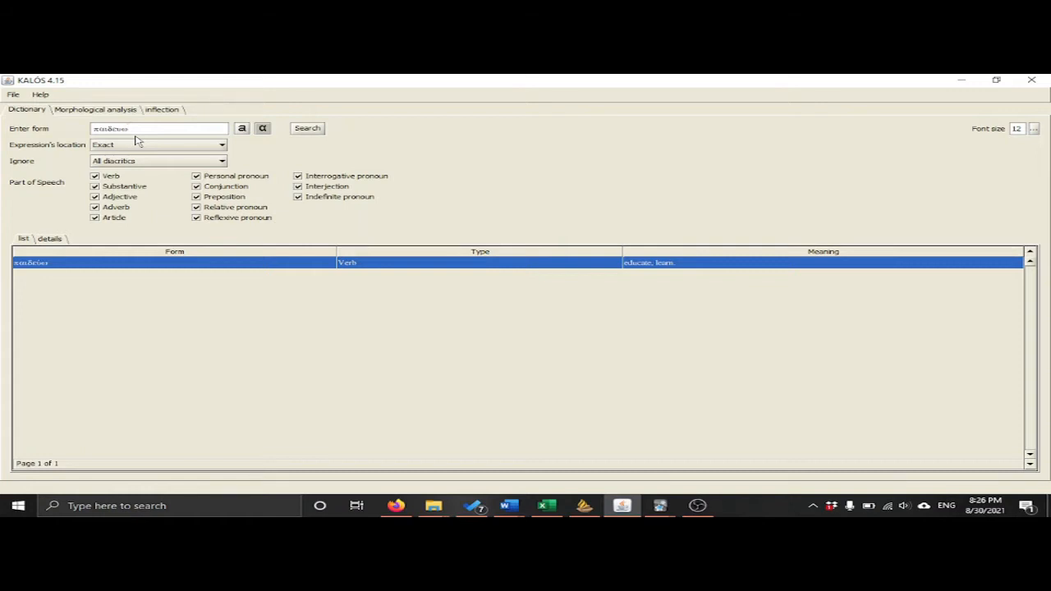
Capture a screen snip of the six imperfect indicative forms in the inflection chart of παιδεύω.
{"action": "left_click", "coordinate": [174, 112]}
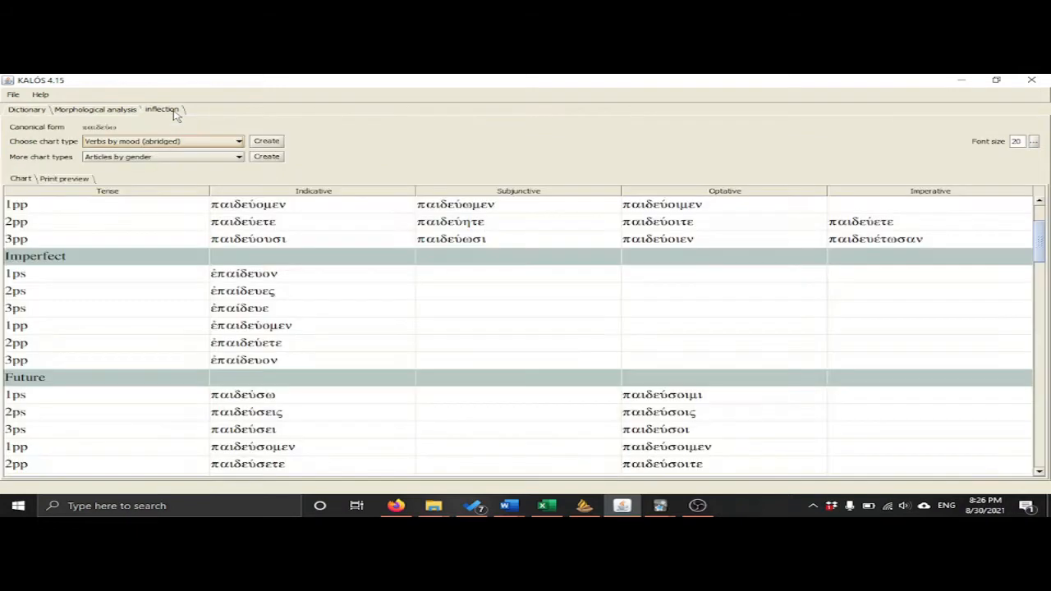
{"action": "left_click", "coordinate": [239, 142]}
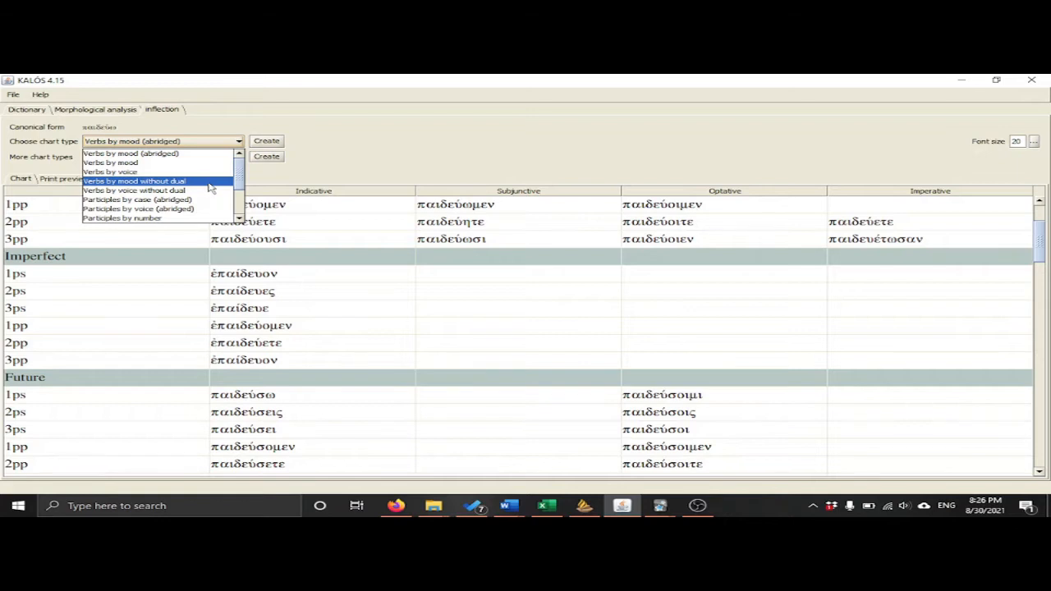
{"action": "left_click", "coordinate": [361, 173]}
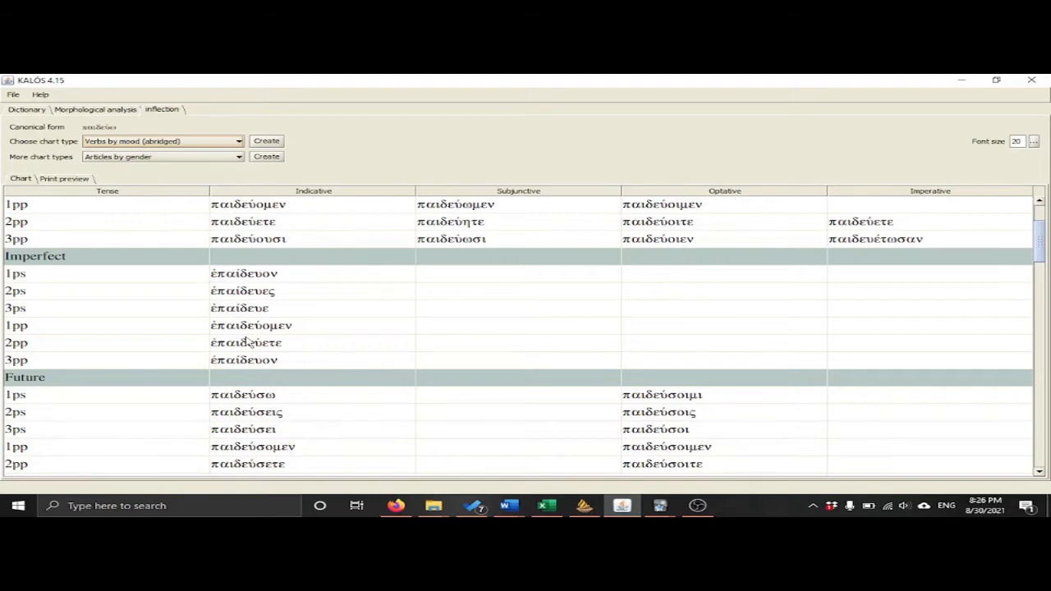
{"action": "key", "text": "super+shift+s"}
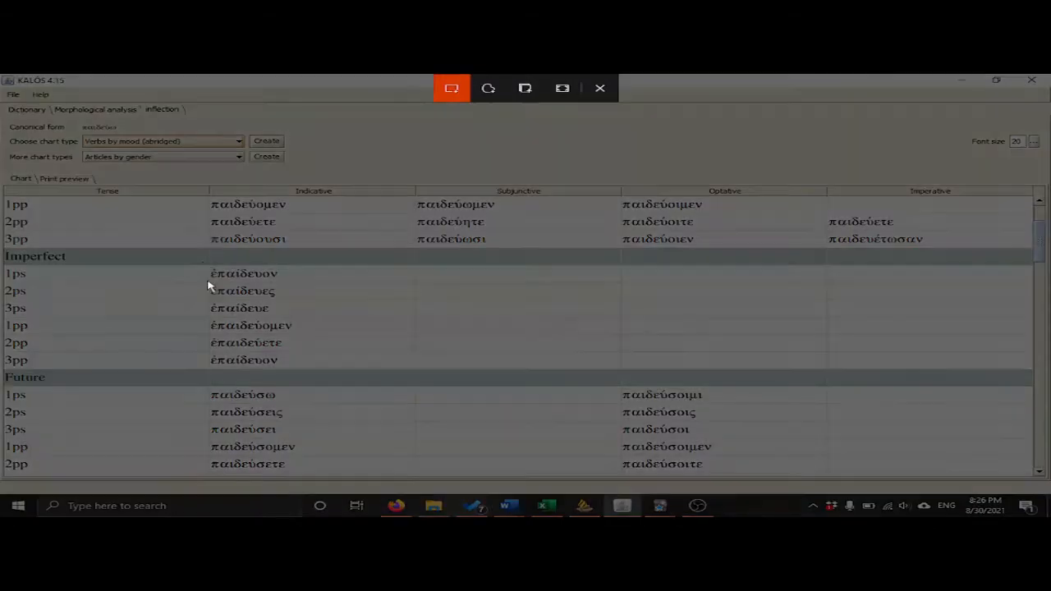
{"action": "left_click_drag", "start_coordinate": [203, 261], "coordinate": [300, 373]}
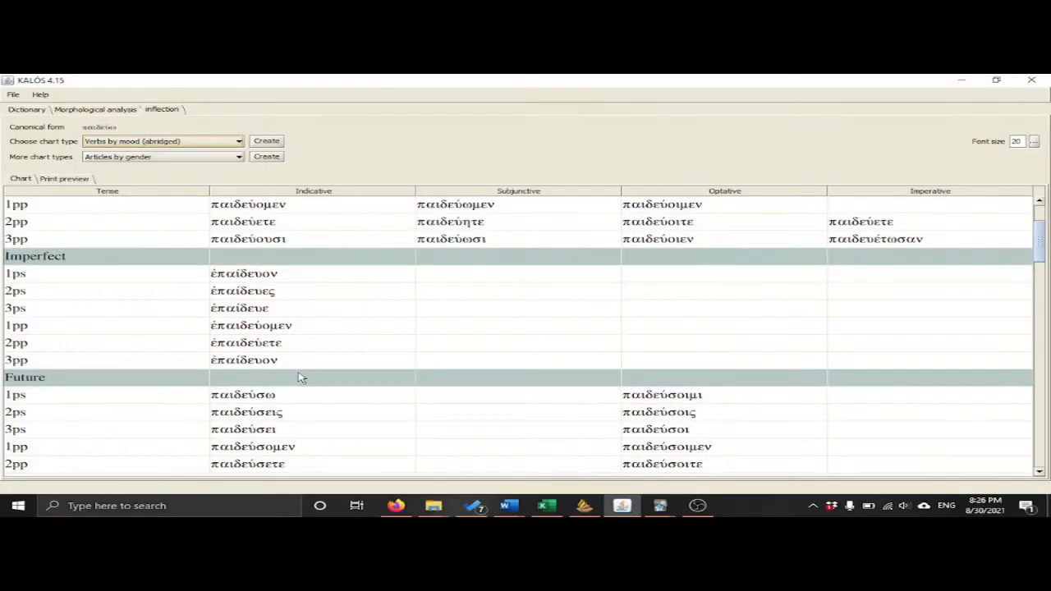
Switch to Anki's Add window and replace the picture in the Image field with the new snip.
{"action": "mouse_move", "coordinate": [662, 509]}
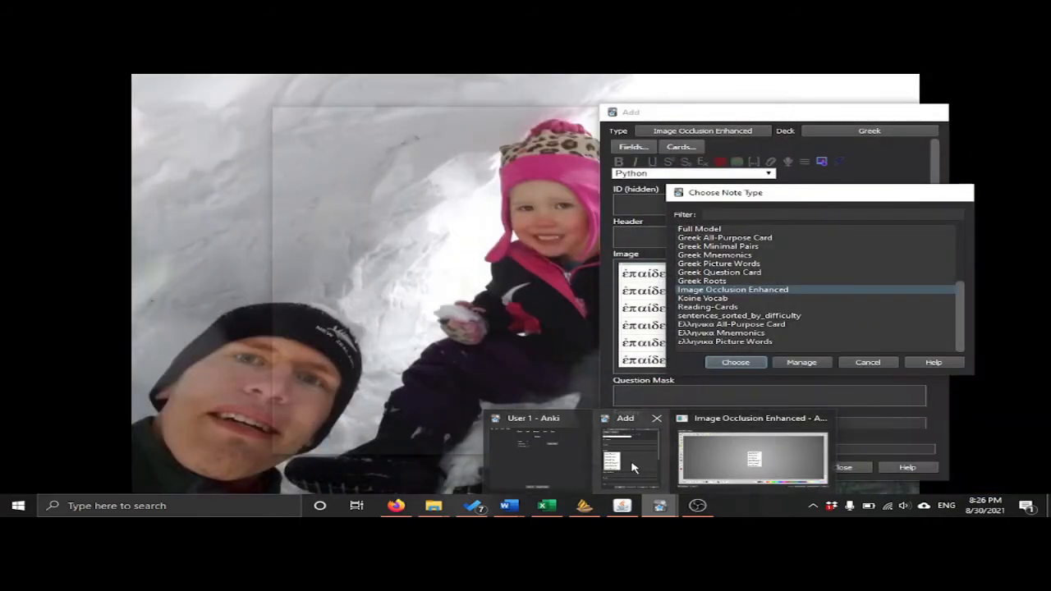
{"action": "left_click", "coordinate": [637, 450]}
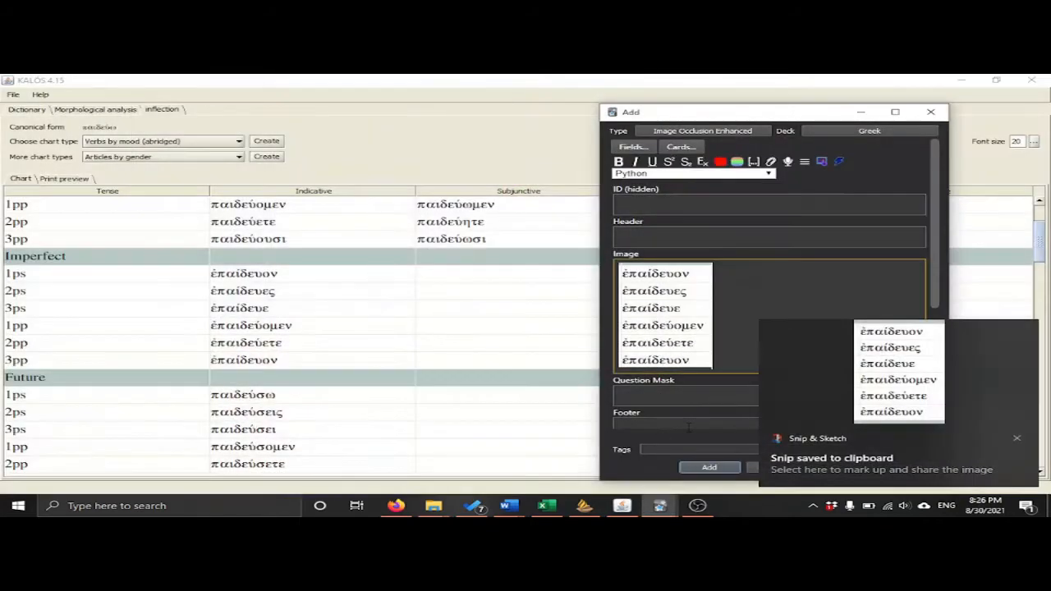
{"action": "left_click", "coordinate": [639, 284]}
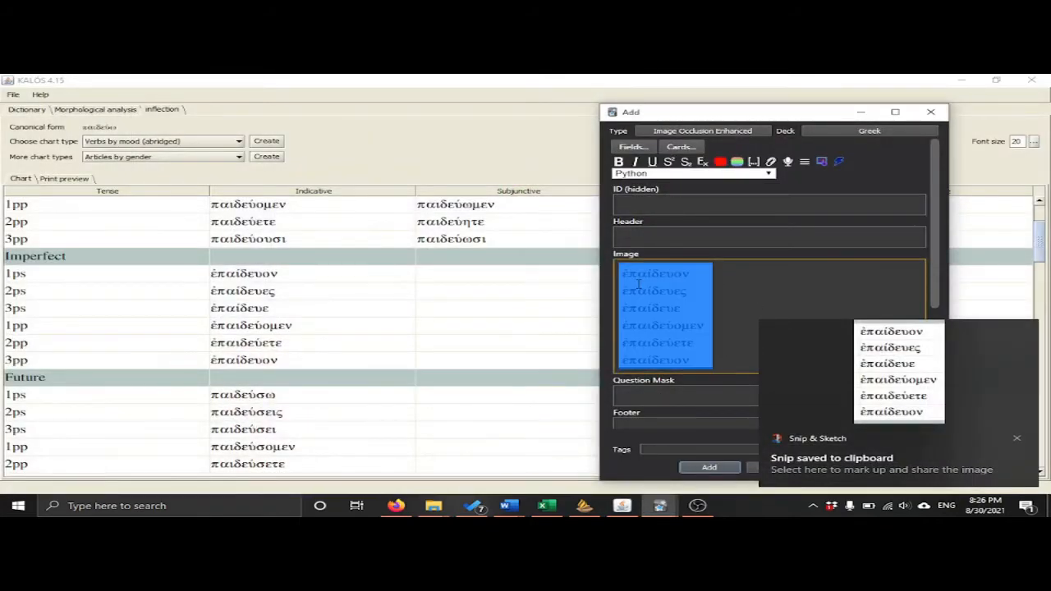
{"action": "key", "text": "Delete"}
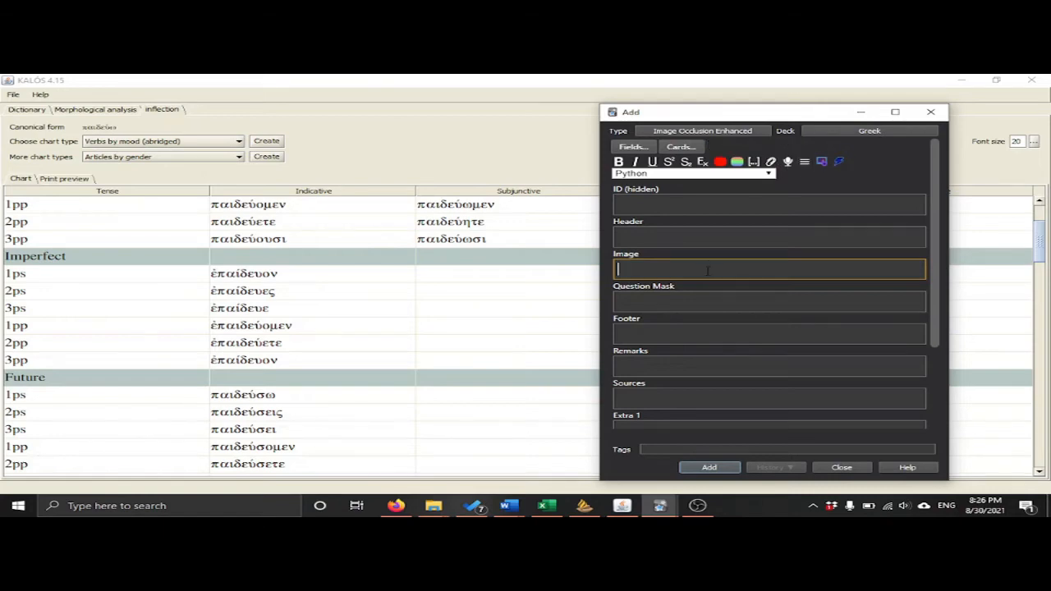
{"action": "key", "text": "ctrl+v"}
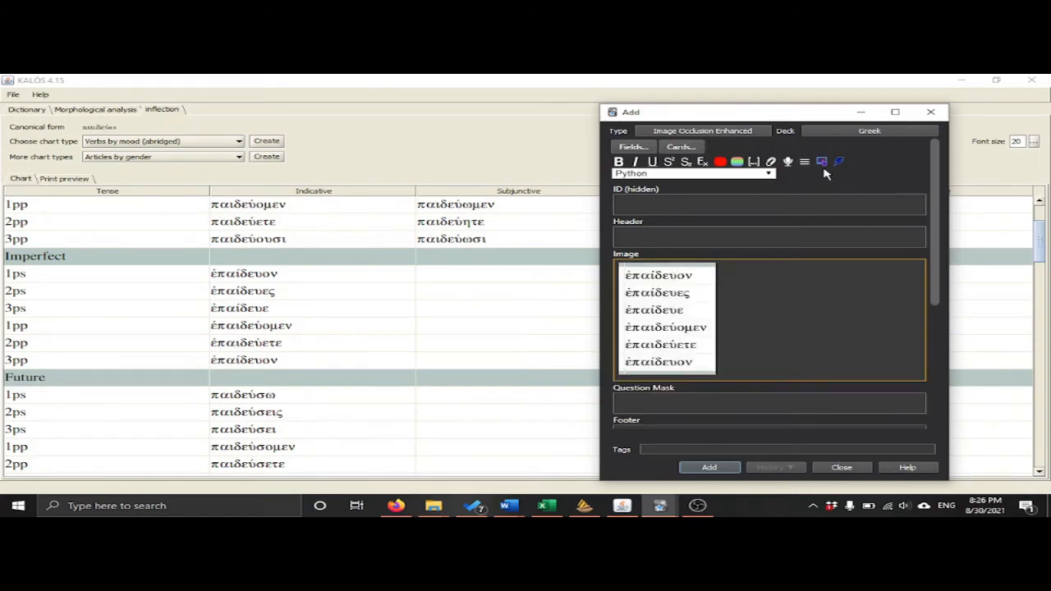
Open the pasted image in the Image Occlusion editor and set the zoom to 100%.
{"action": "left_click", "coordinate": [822, 162]}
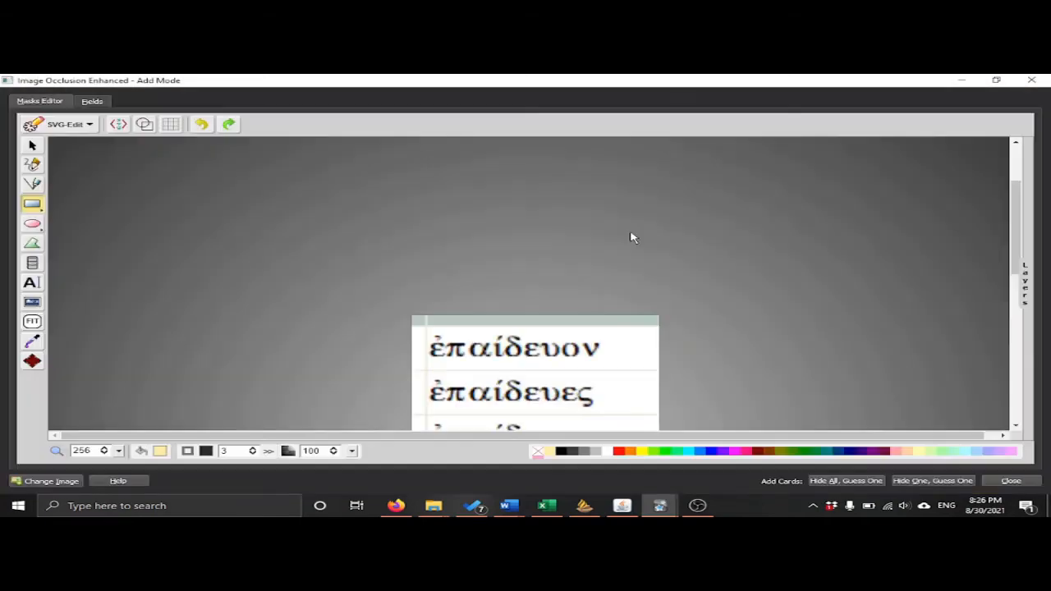
{"action": "left_click", "coordinate": [79, 450]}
{"action": "double_click", "coordinate": [80, 450]}
{"action": "type", "text": "100"}
{"action": "key", "text": "Return"}
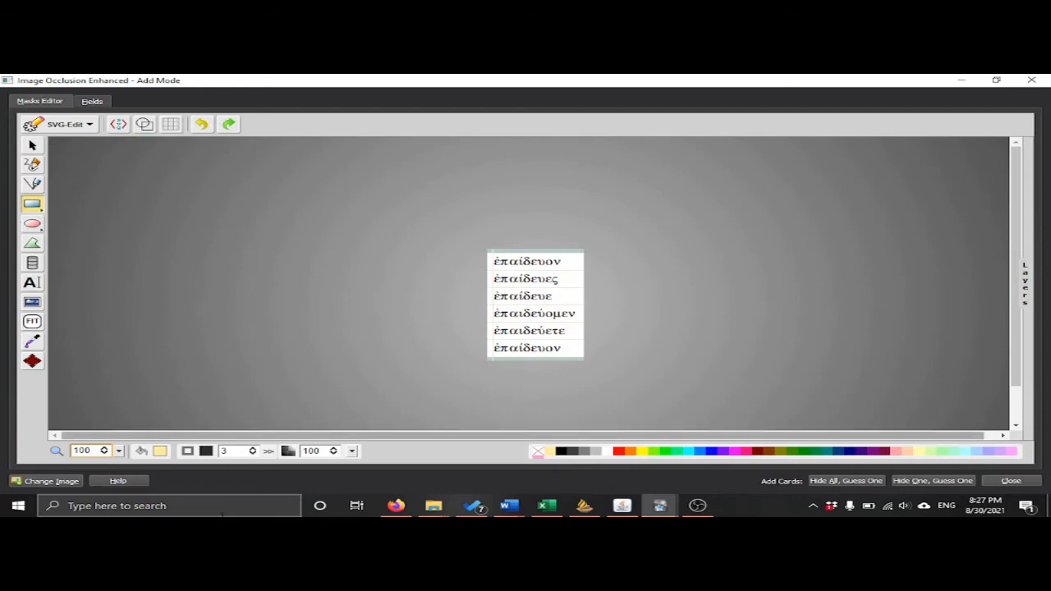
Set the mask fill to solid black (000000).
{"action": "left_click", "coordinate": [160, 452]}
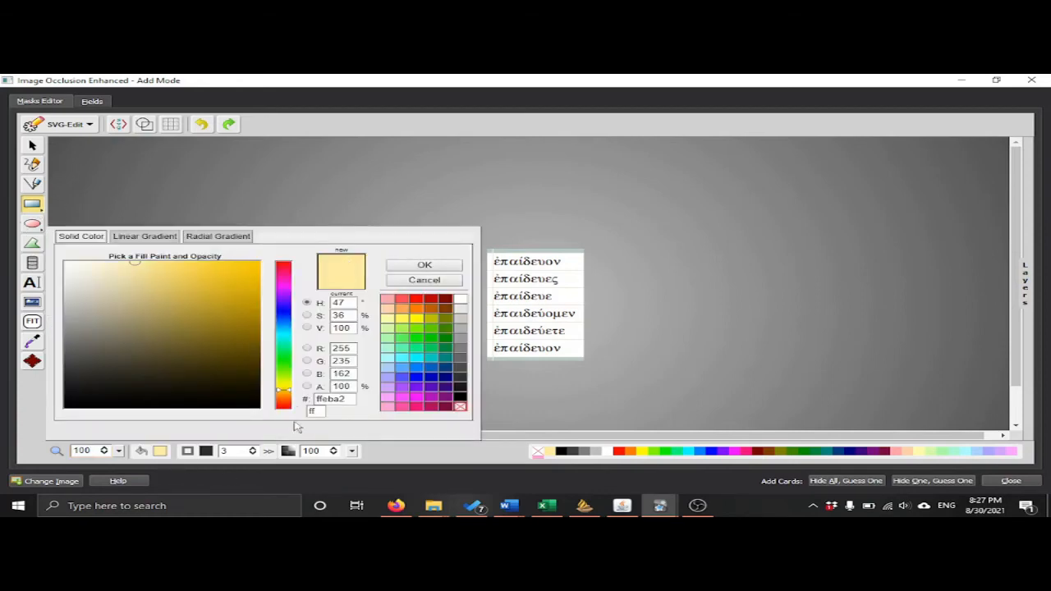
{"action": "left_click", "coordinate": [460, 398]}
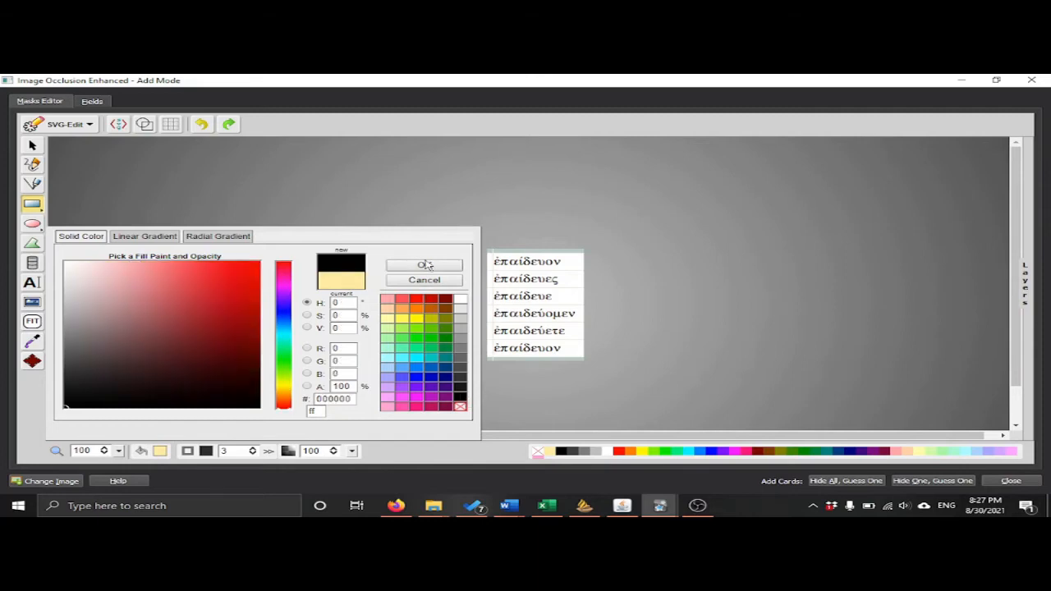
{"action": "left_click", "coordinate": [425, 266]}
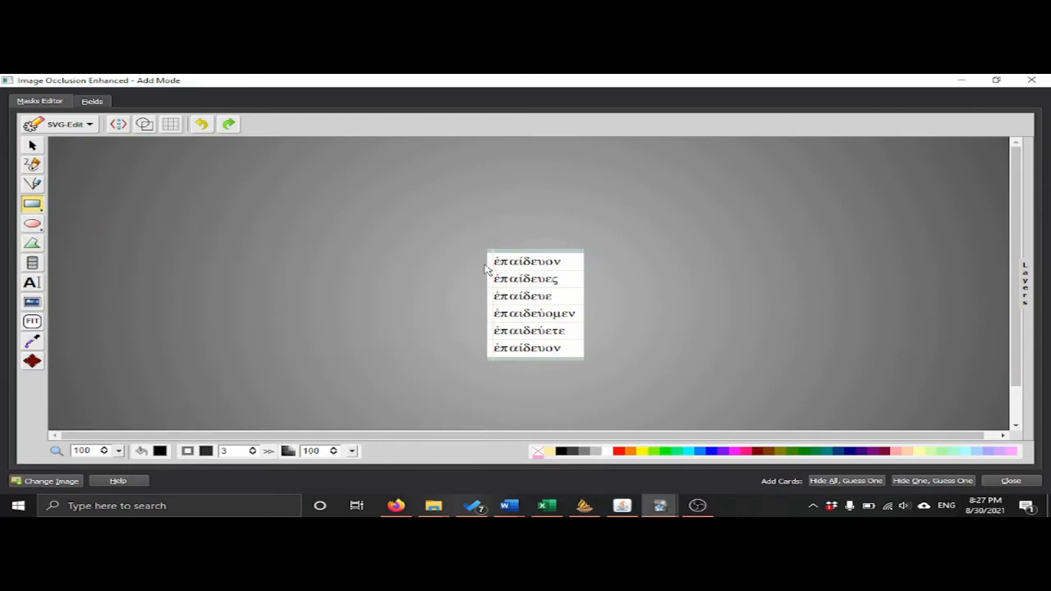
Draw a rectangular mask about 114 by 22 over the first verb form and paste five copies of it.
{"action": "left_click_drag", "start_coordinate": [490, 261], "coordinate": [579, 275]}
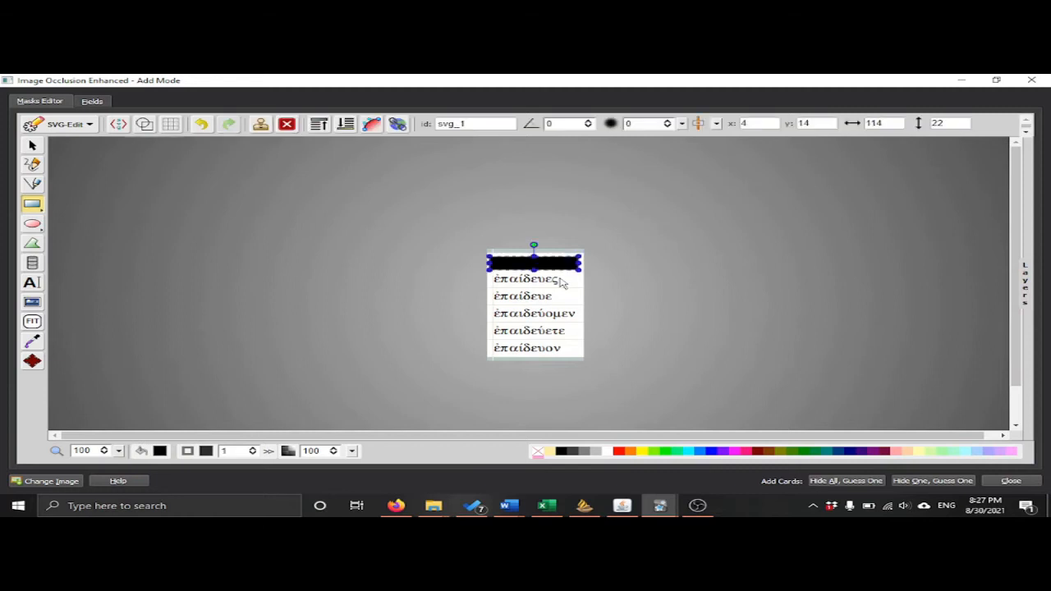
{"action": "left_click", "coordinate": [30, 146]}
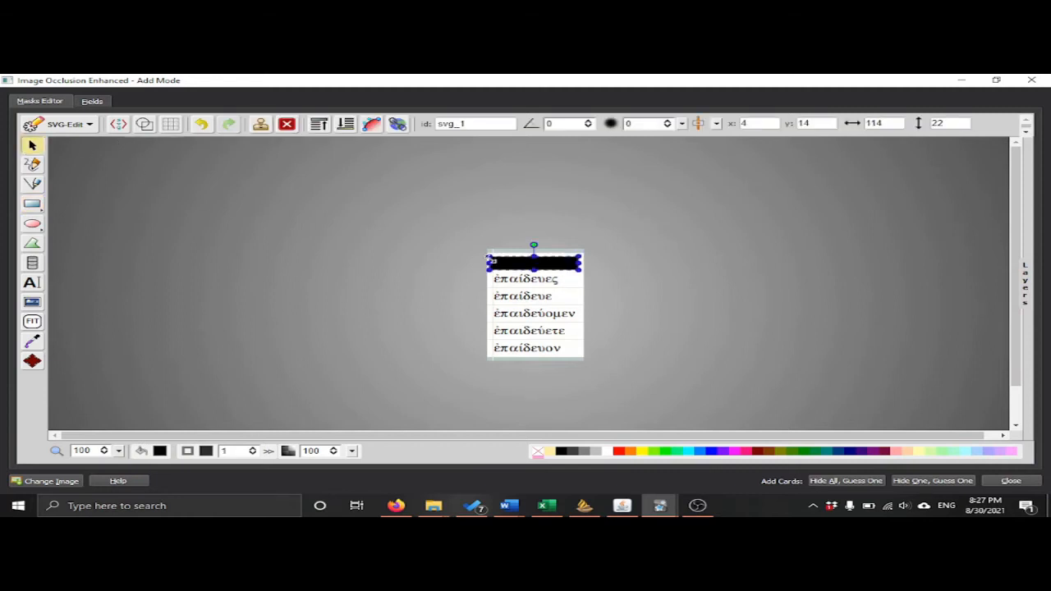
{"action": "left_click_drag", "start_coordinate": [560, 263], "coordinate": [561, 263]}
{"action": "key", "text": "ctrl+c"}
{"action": "key", "text": "ctrl+v"}
{"action": "key", "text": "ctrl+v"}
{"action": "key", "text": "ctrl+v"}
{"action": "key", "text": "ctrl+v"}
{"action": "key", "text": "ctrl+v"}
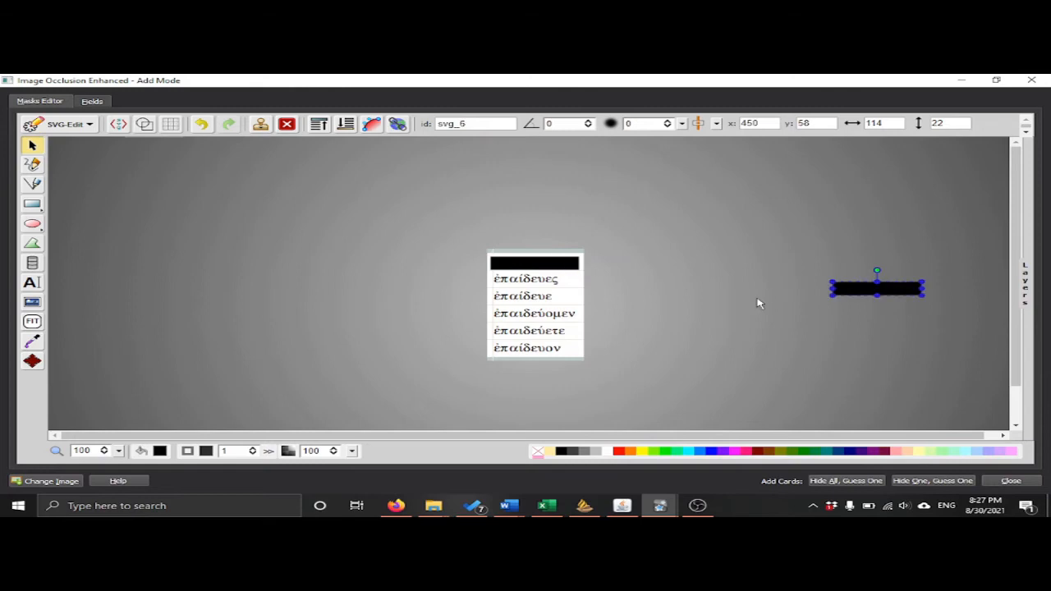
Place the five copied masks over the remaining verb forms, nudging the third one down to centre it on its form.
{"action": "left_click_drag", "start_coordinate": [877, 290], "coordinate": [534, 277]}
{"action": "left_click_drag", "start_coordinate": [859, 289], "coordinate": [517, 289]}
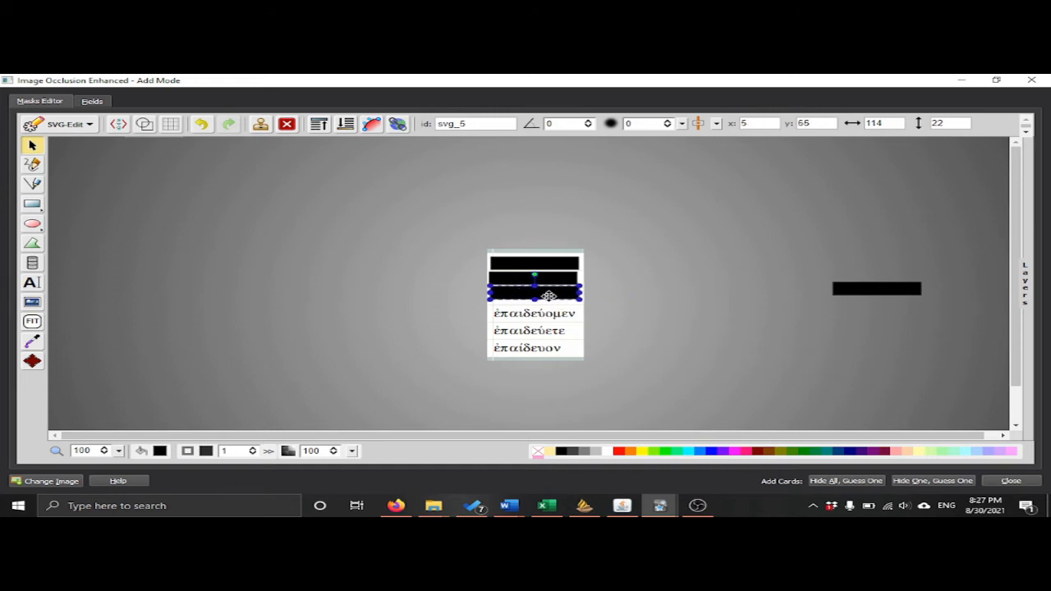
{"action": "left_click_drag", "start_coordinate": [867, 292], "coordinate": [533, 305]}
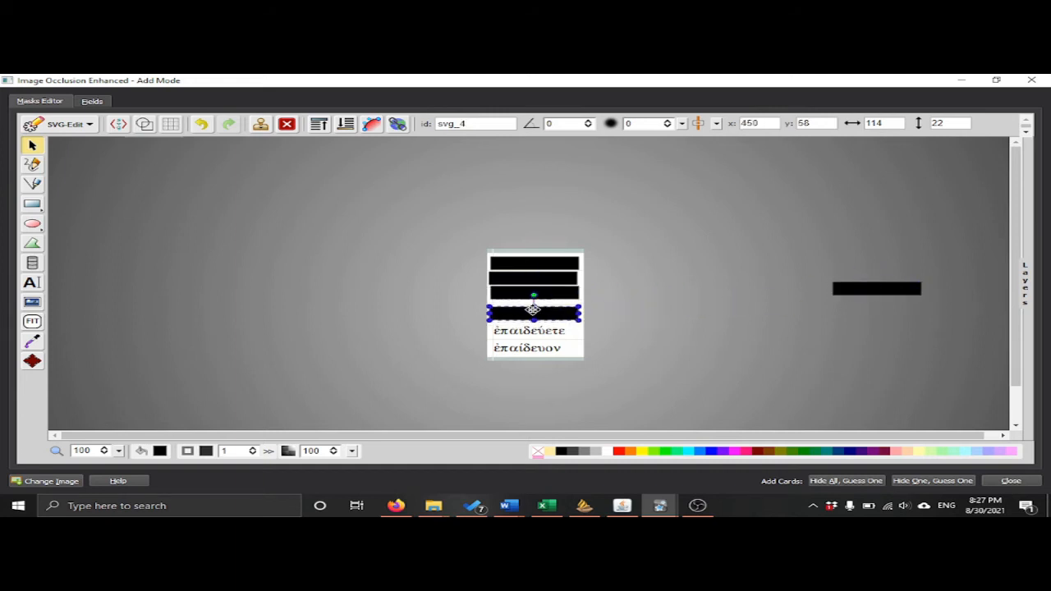
{"action": "left_click_drag", "start_coordinate": [845, 291], "coordinate": [521, 330]}
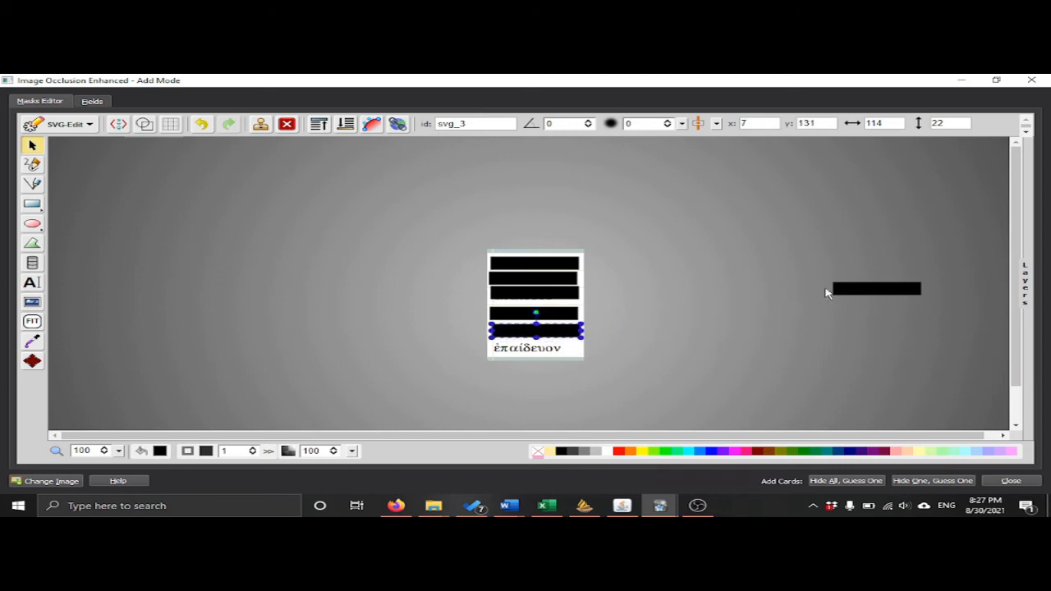
{"action": "left_click_drag", "start_coordinate": [850, 284], "coordinate": [509, 337]}
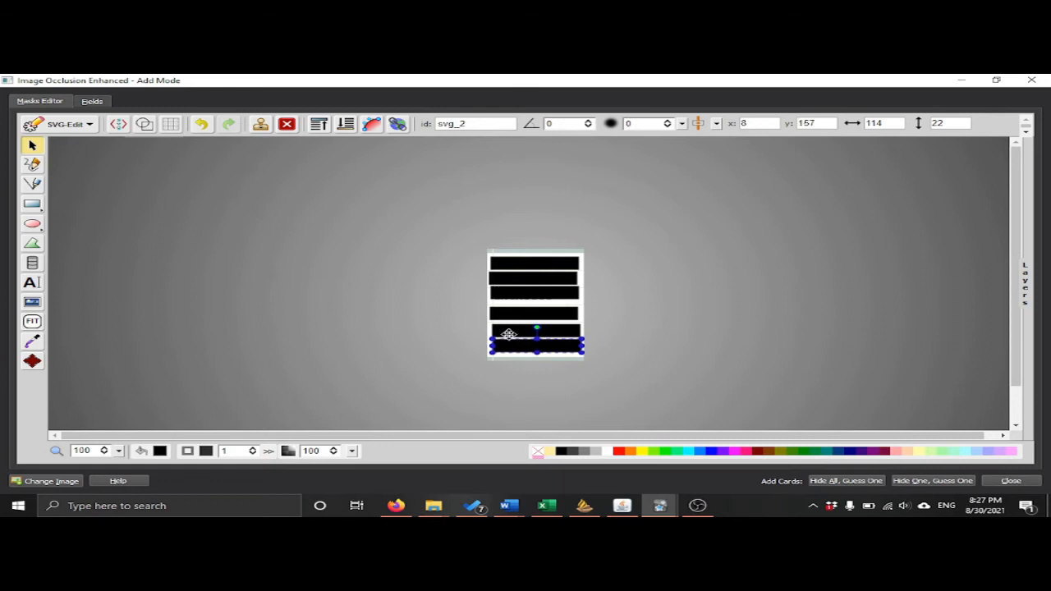
{"action": "left_click", "coordinate": [530, 292]}
{"action": "left_click_drag", "start_coordinate": [531, 292], "coordinate": [532, 297]}
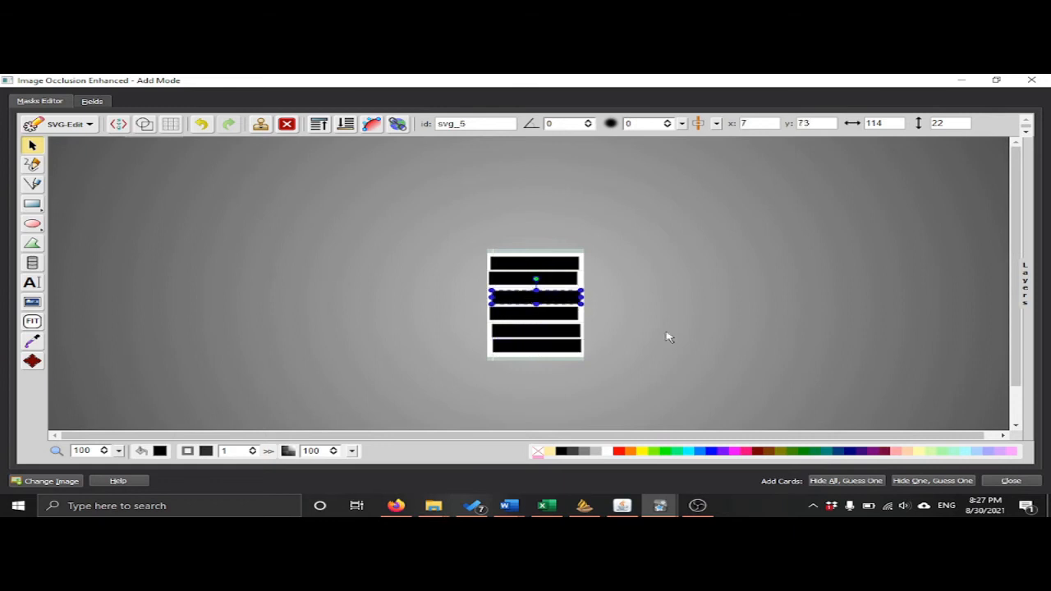
{"action": "left_click", "coordinate": [705, 336]}
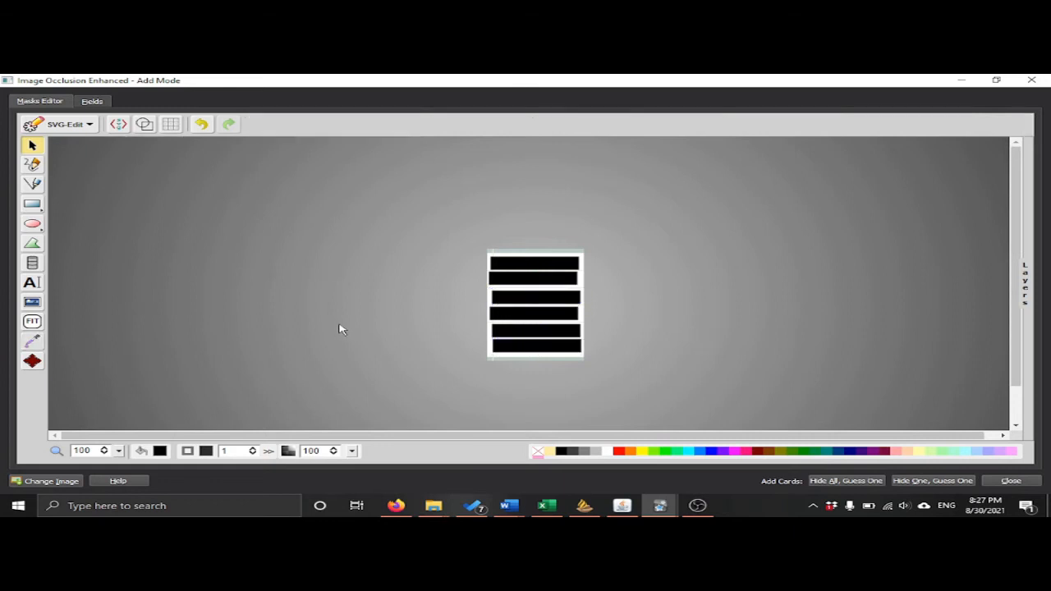
Enter "Imperfect active παιδεύω" as the note's header.
{"action": "left_click", "coordinate": [87, 102]}
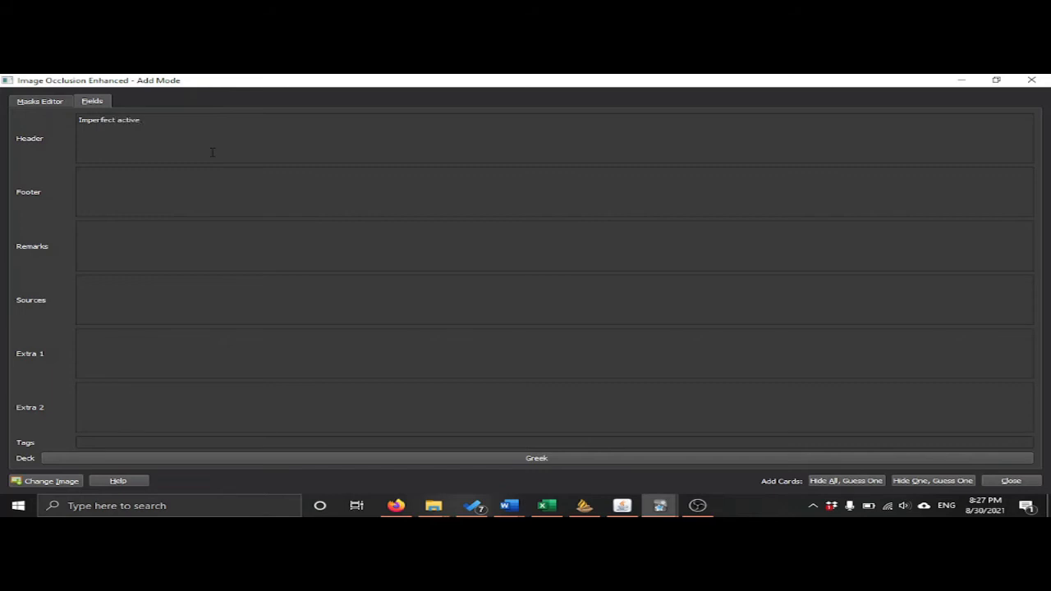
{"action": "key", "text": "super+space"}
{"action": "type", "text": "ν"}
{"action": "key", "text": "super+space"}
{"action": "key", "text": "super+space"}
Tag the note with Greek::Morphology::paradigms.
{"action": "left_click", "coordinate": [224, 442]}
{"action": "type", "text": "Greel"}
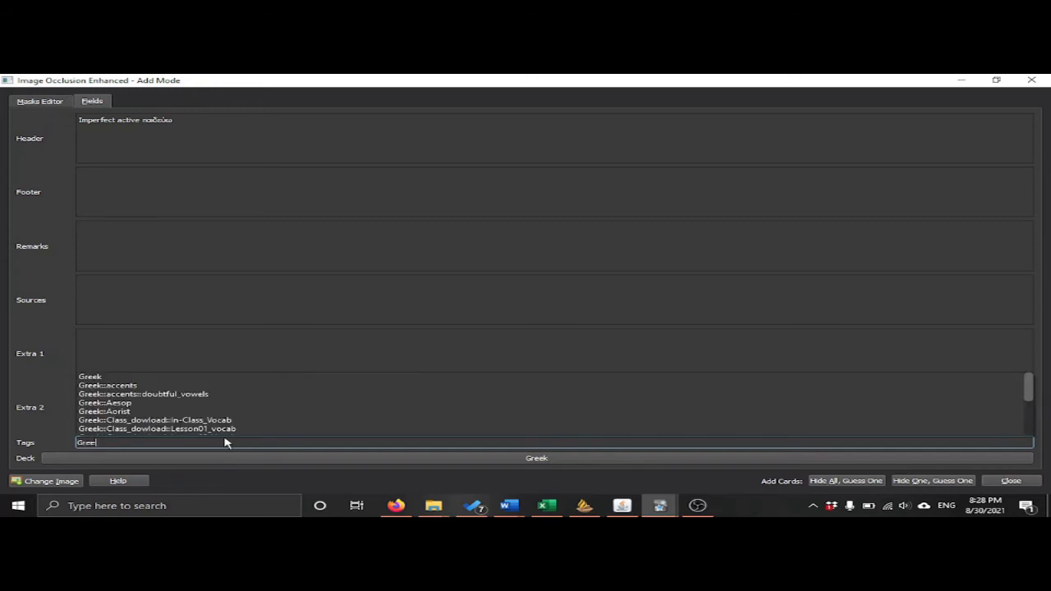
{"action": "type", "text": "::"}
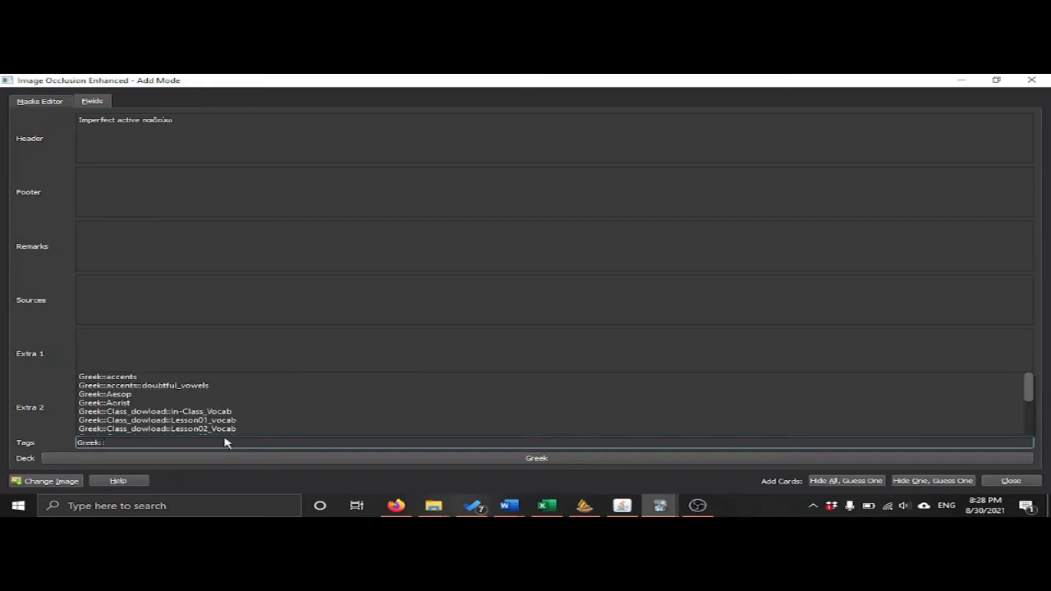
{"action": "type", "text": "mo"}
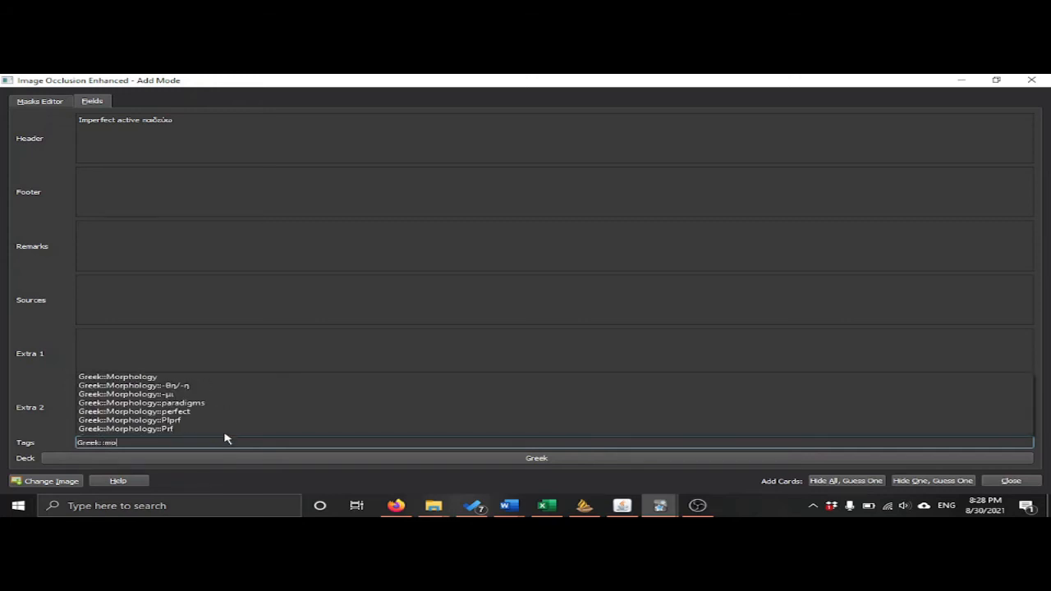
{"action": "left_click", "coordinate": [200, 403]}
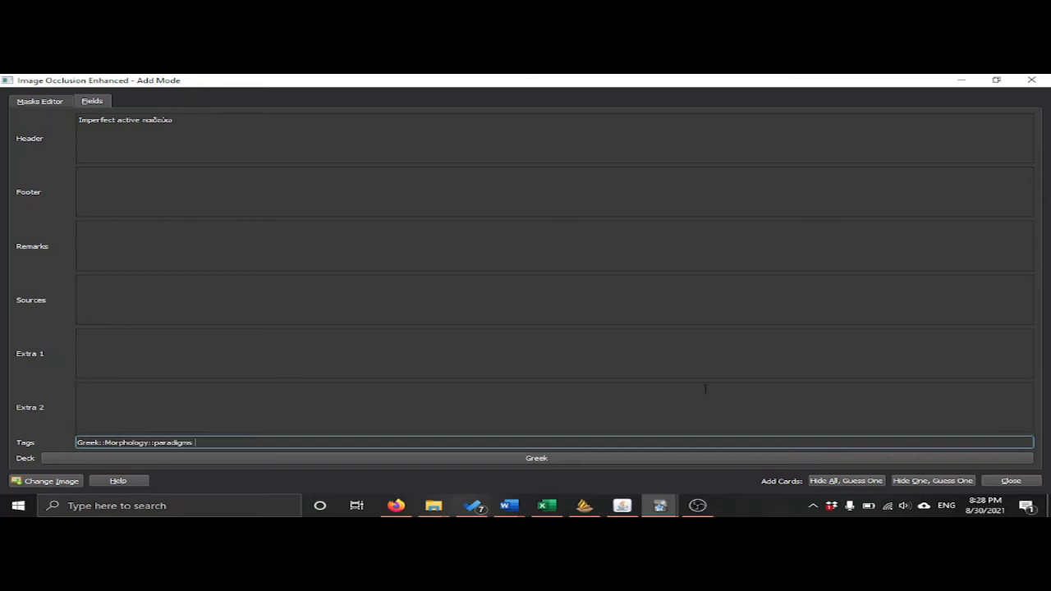
Return to the masks and generate the cards in Hide All, Guess One mode.
{"action": "left_click", "coordinate": [44, 102]}
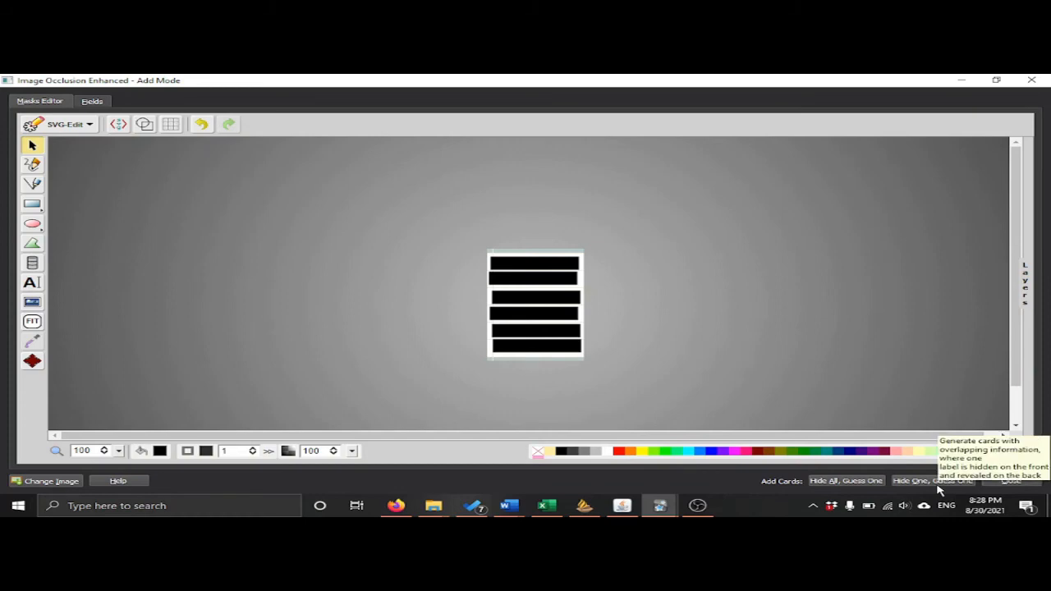
{"action": "left_click", "coordinate": [874, 483]}
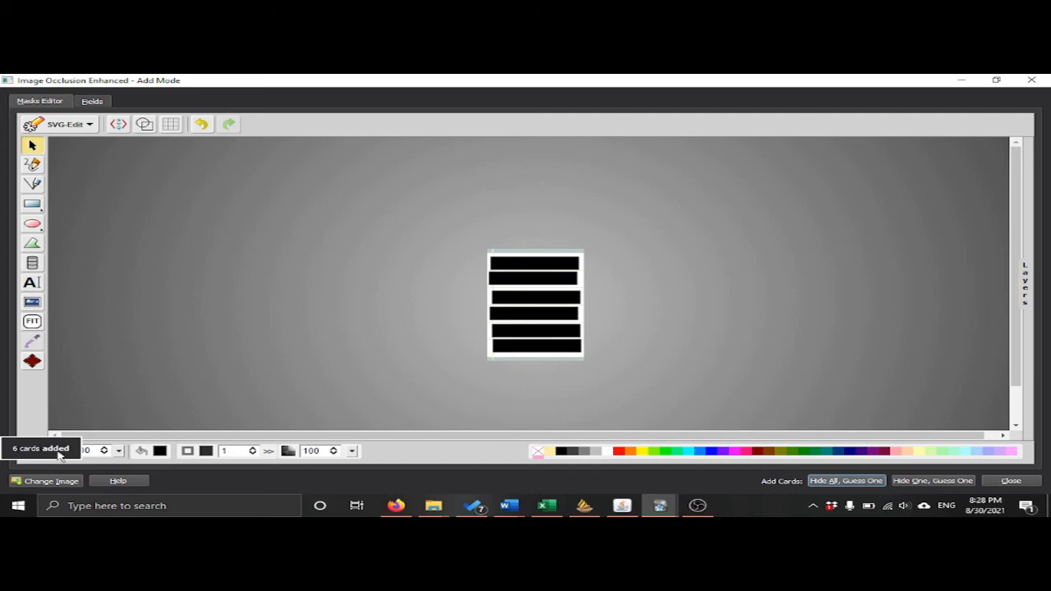
Open the card browser from Anki's main window and filter it to the cards added today.
{"action": "mouse_move", "coordinate": [660, 505]}
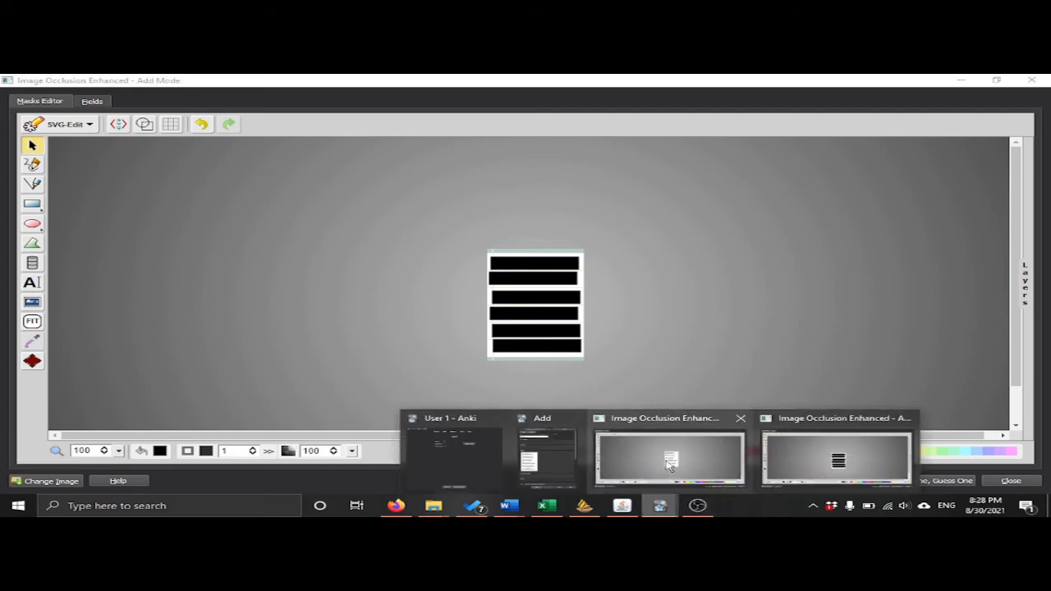
{"action": "left_click", "coordinate": [503, 461]}
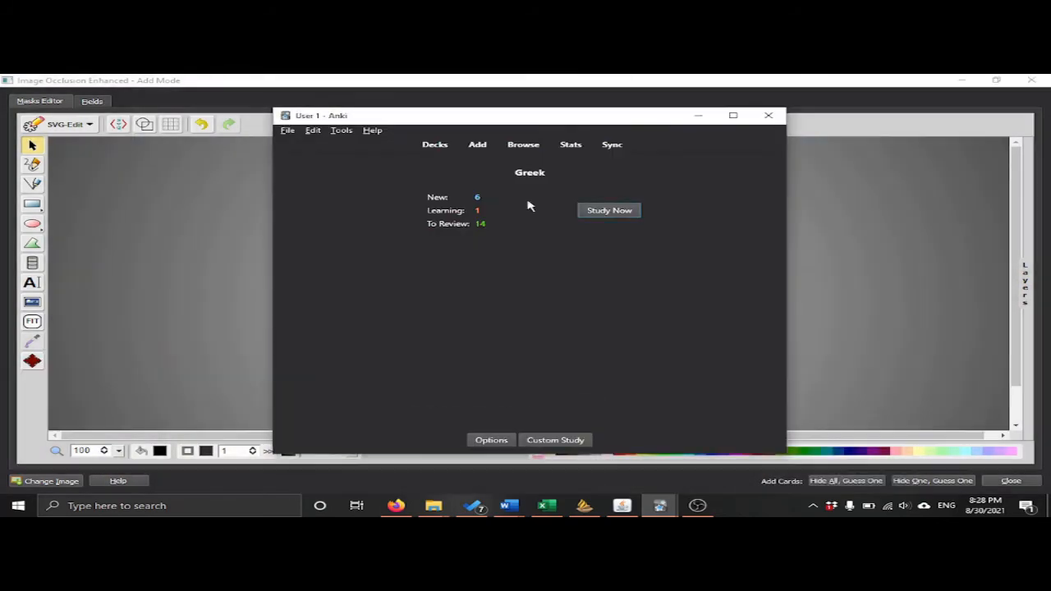
{"action": "left_click", "coordinate": [517, 144]}
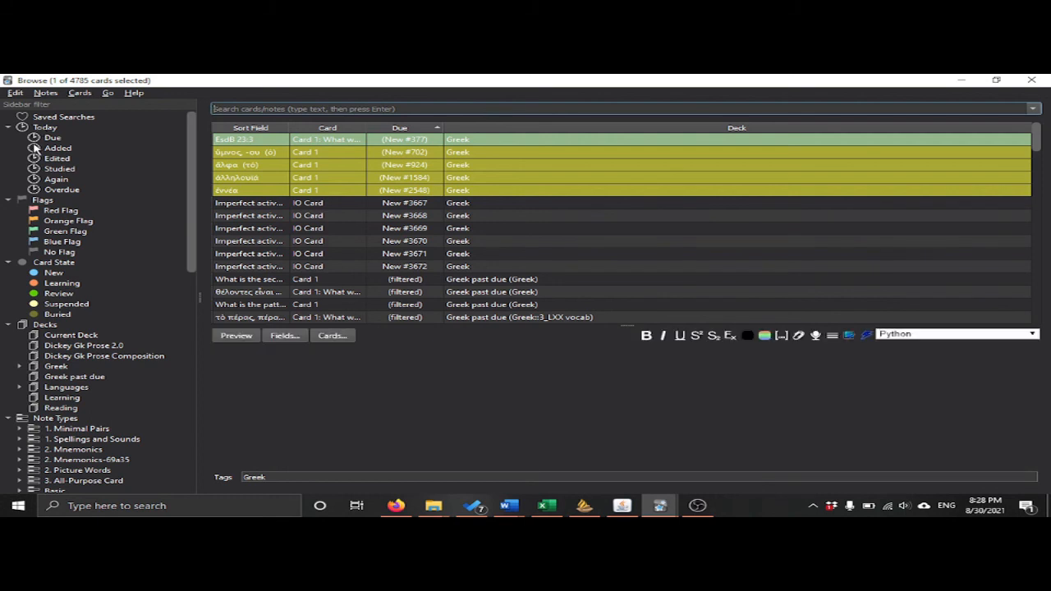
{"action": "left_click", "coordinate": [57, 148]}
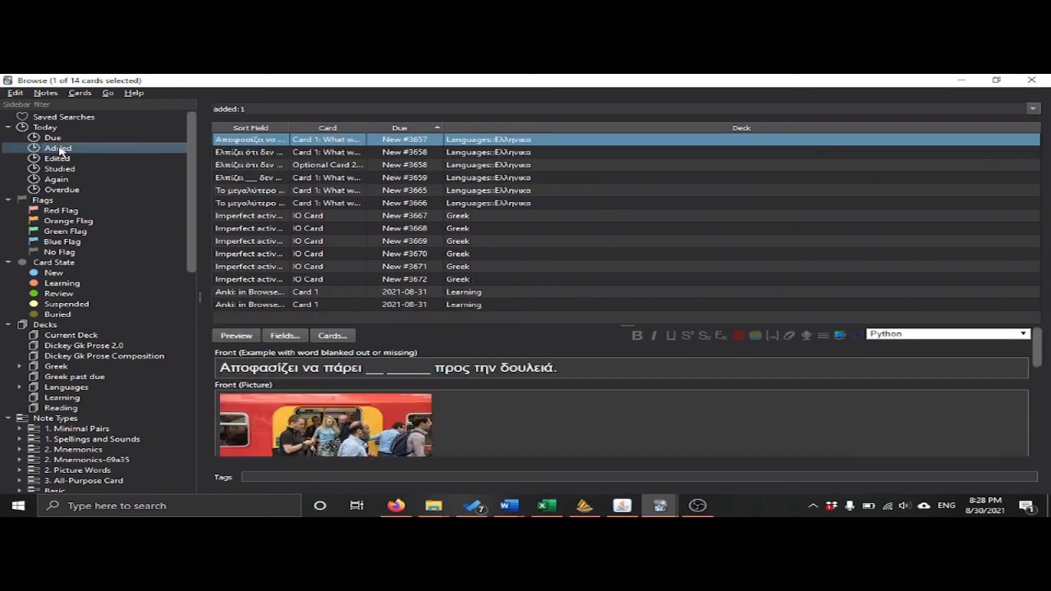
Preview the third "Imperfect active παιδεύω" card and reveal its answer side.
{"action": "left_click", "coordinate": [270, 241]}
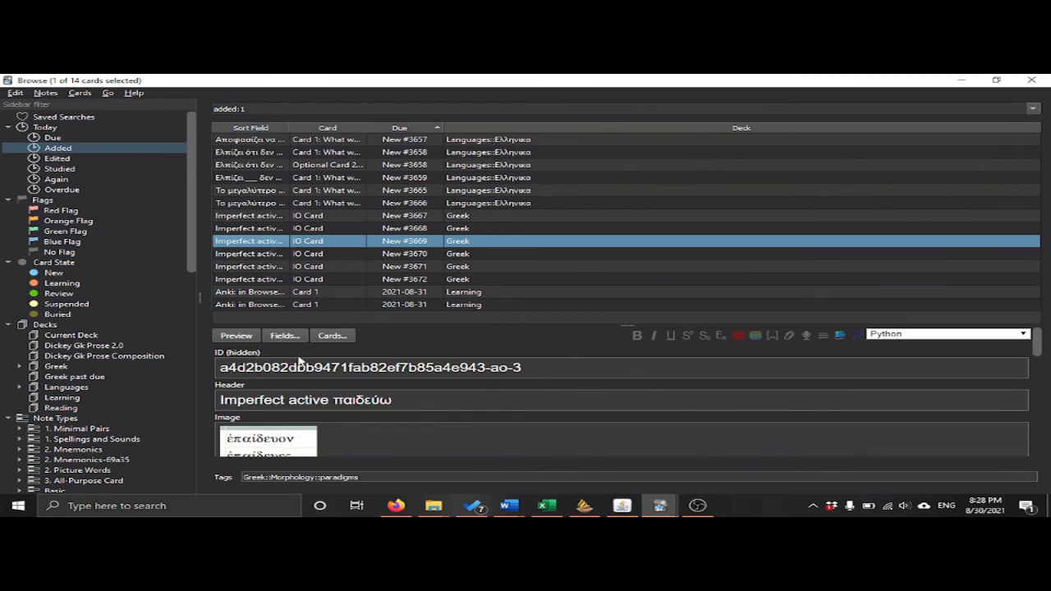
{"action": "left_click", "coordinate": [235, 338]}
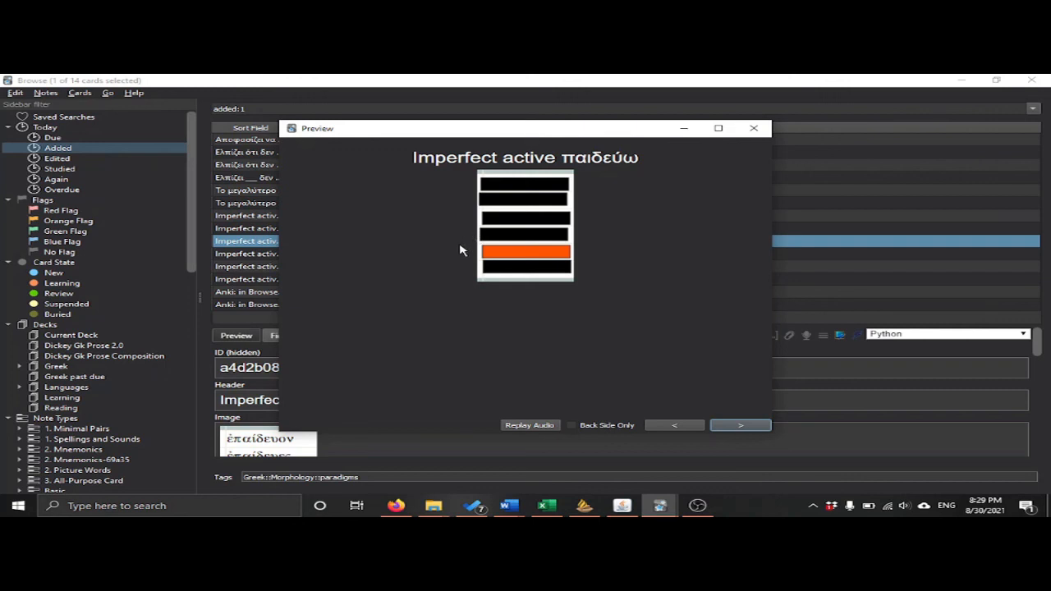
{"action": "left_click", "coordinate": [719, 427]}
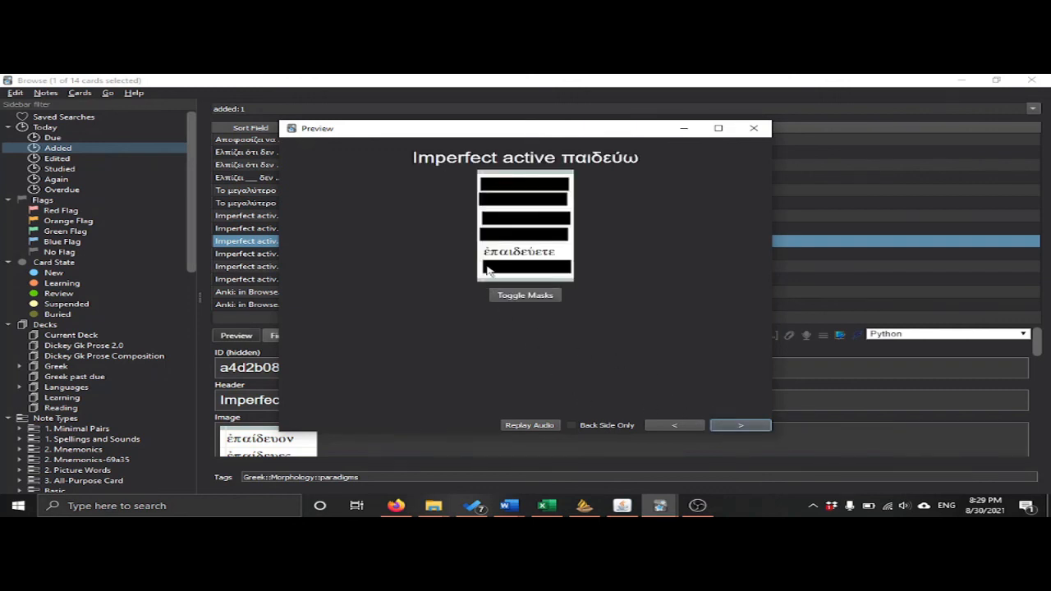